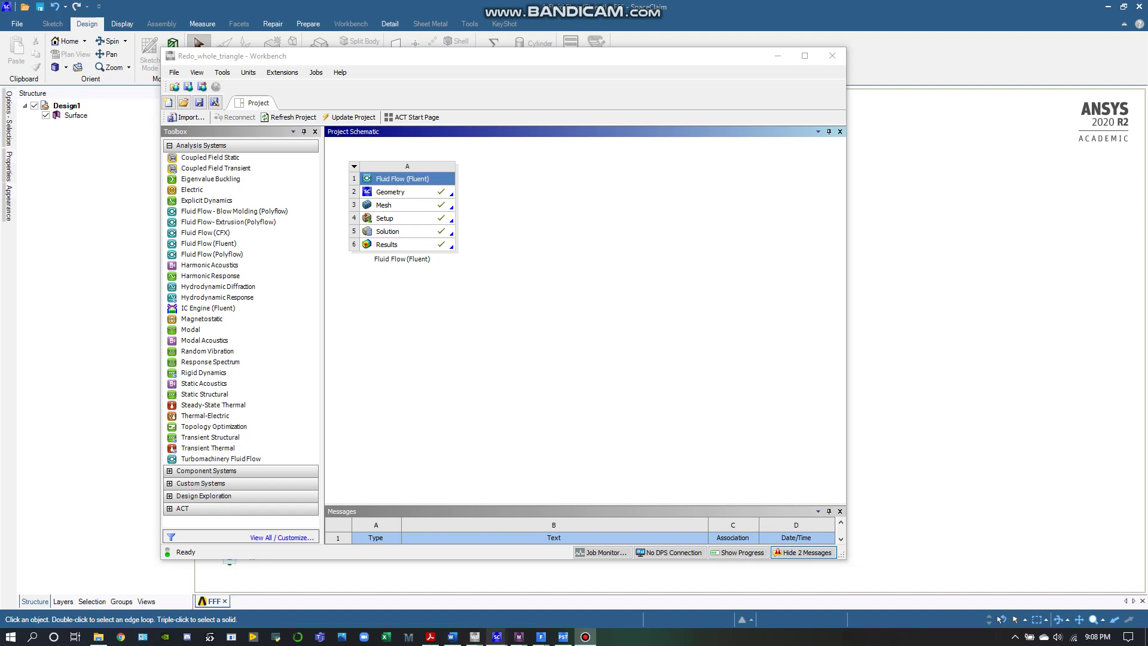
Bring the SpaceClaim geometry with the square domain and triangular wedge to the front.
mouse_move(497, 636)
left_click(432, 589)
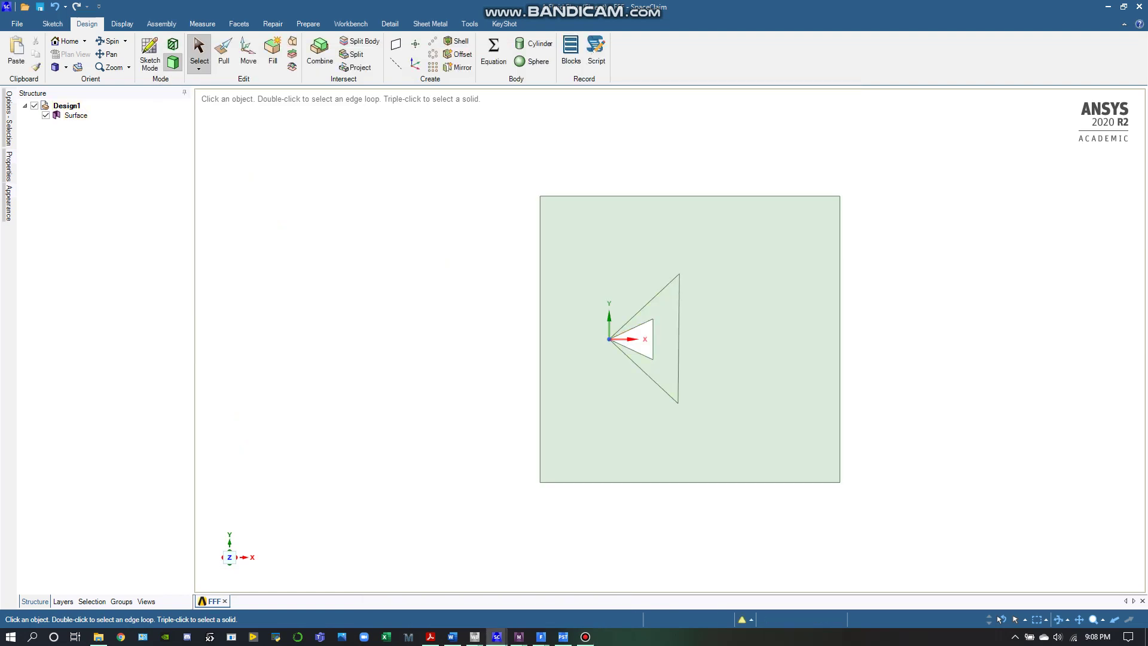
left_click(760, 419)
key("Escape")
Bring the ANSYS Meshing window forward and fit the whole wedge mesh in view.
left_click(519, 637)
left_click(455, 583)
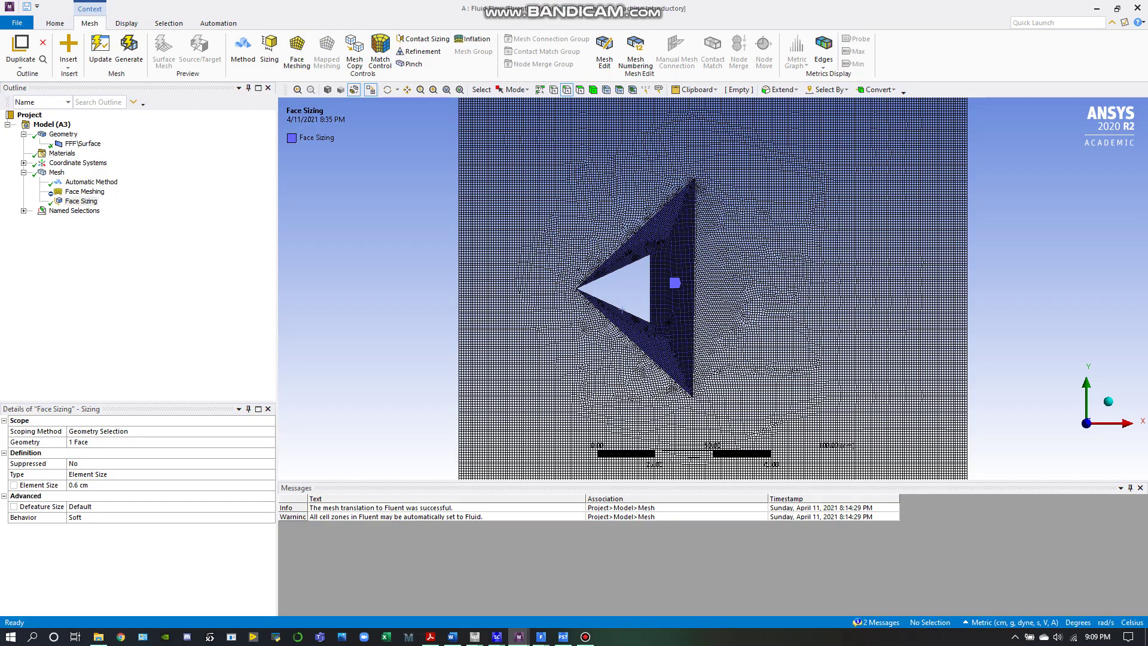
key("F7")
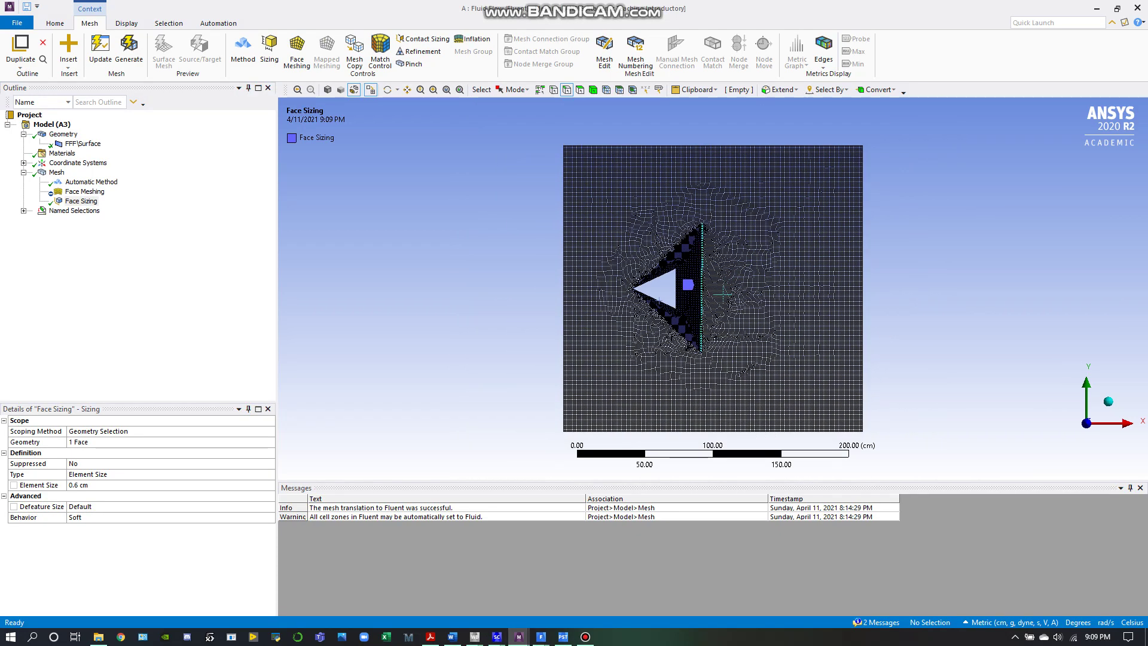
scroll(713, 289, "up", 2)
scroll(712, 289, "up", 1)
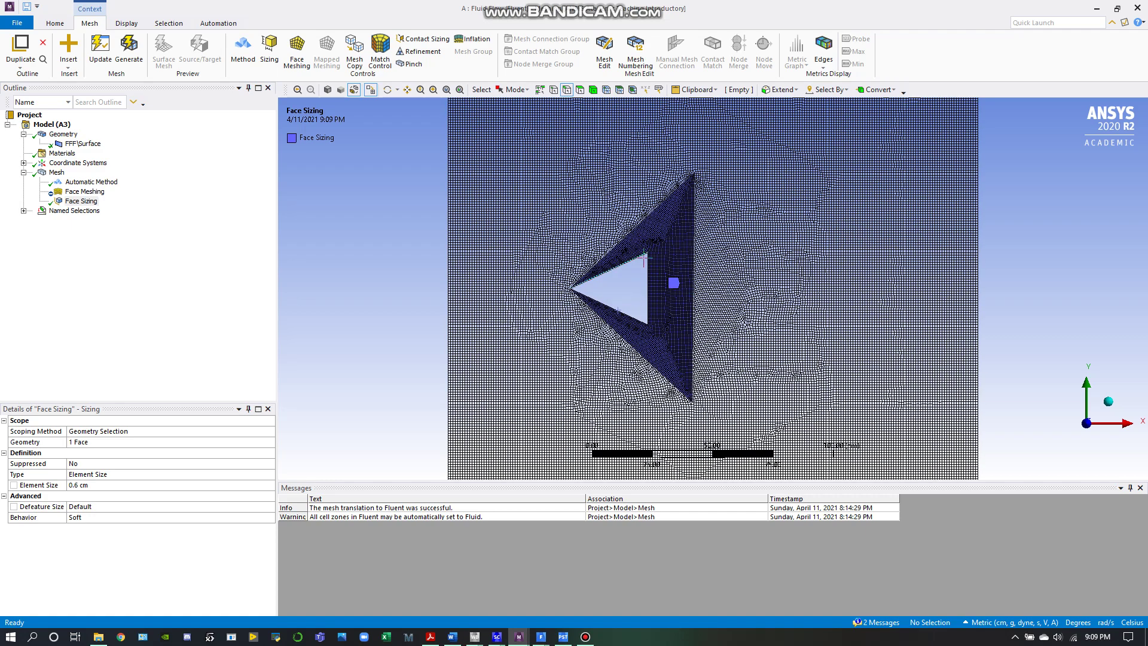
scroll(638, 289, "down", 2)
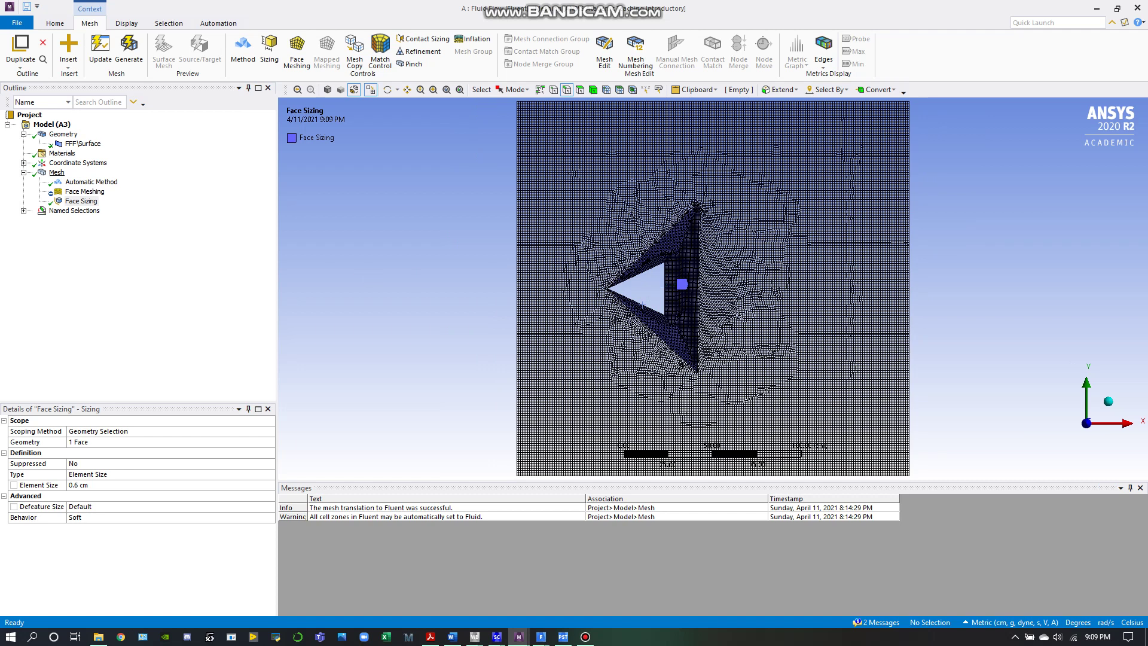
Review the Mesh settings, Automatic Method, mapped Face Meshing and 0.6 cm Face Sizing.
left_click(57, 172)
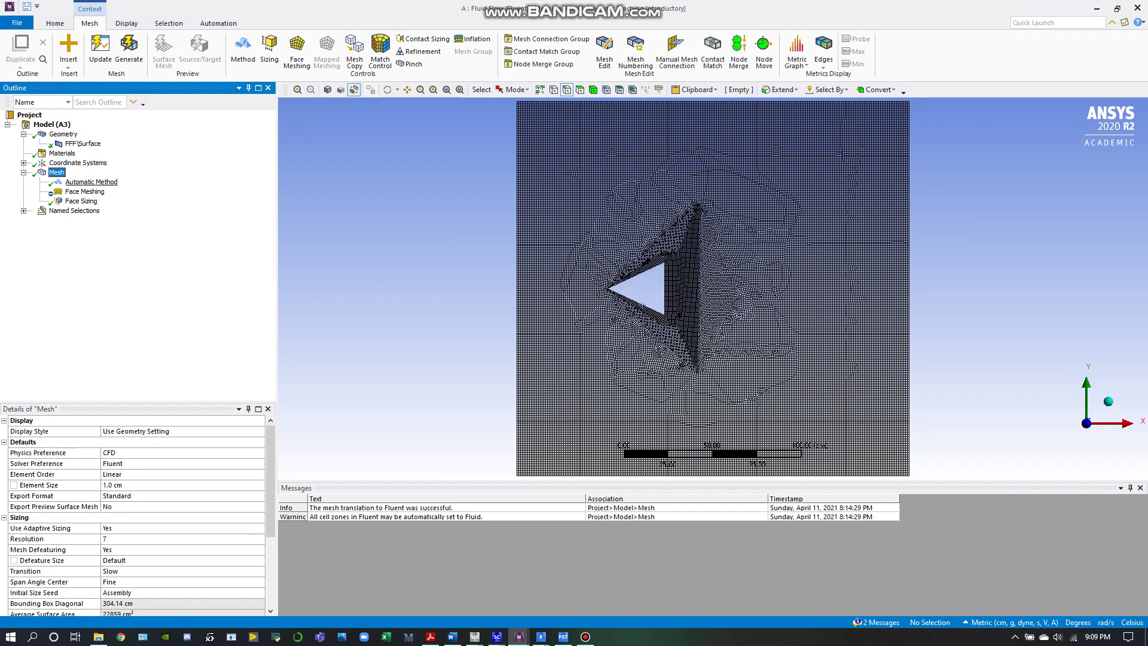
left_click(91, 182)
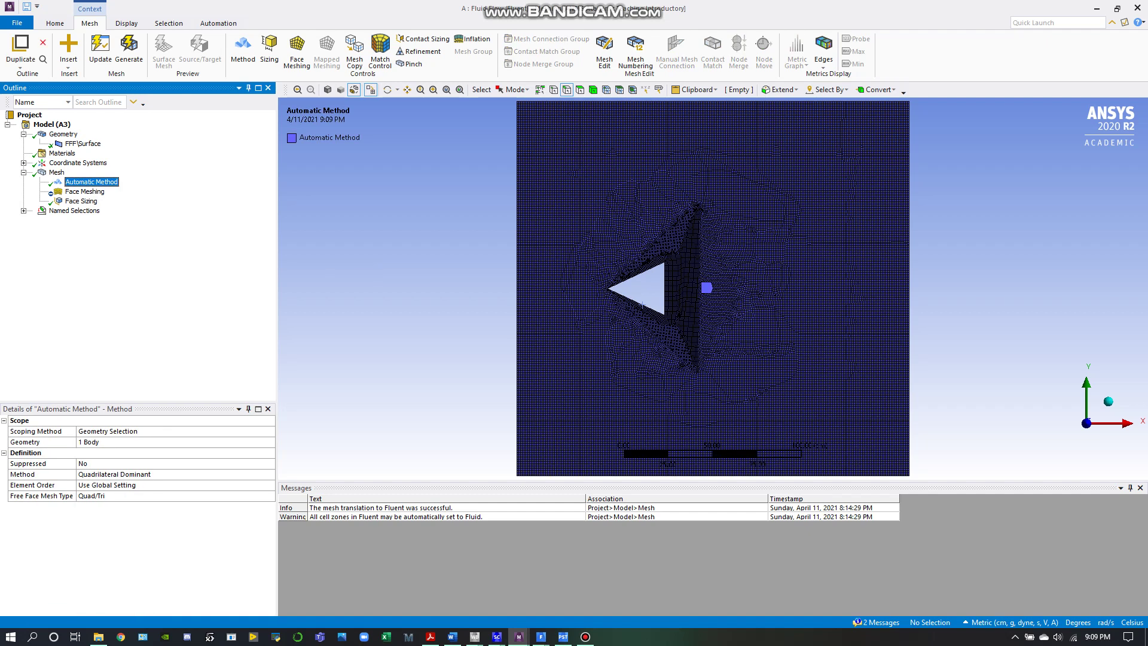
left_click(85, 191)
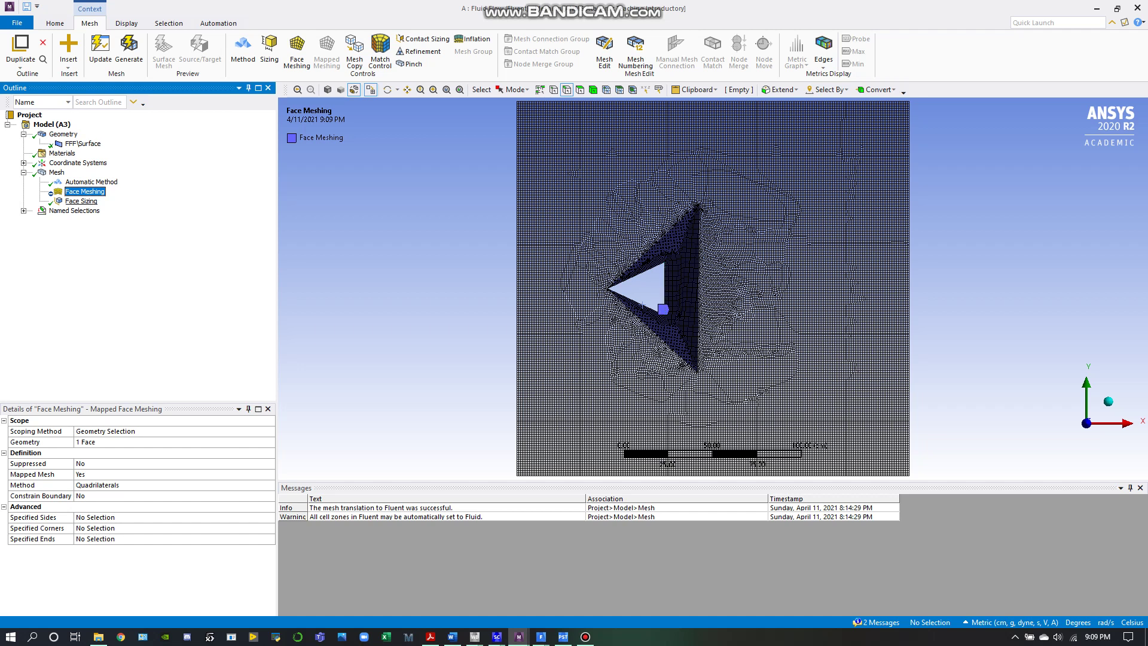
left_click(81, 201)
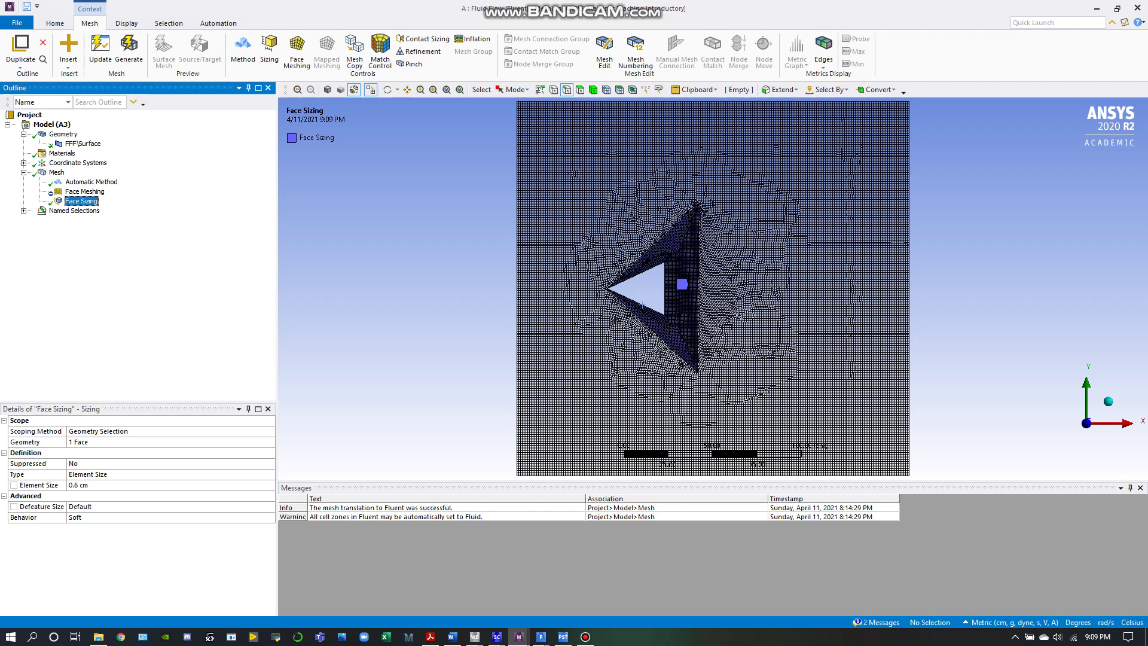
Show the Farfield and Edge named selections, then switch to Fluent's pressure contours.
left_click(23, 210)
scroll(642, 305, "down", 2)
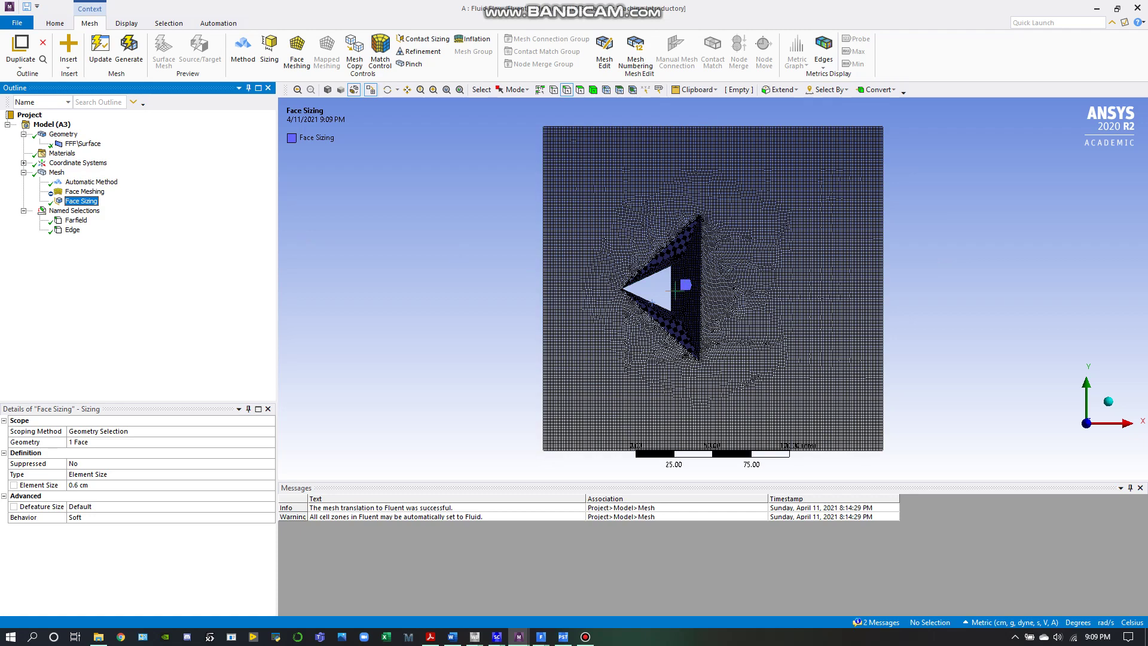
scroll(673, 290, "up", 3)
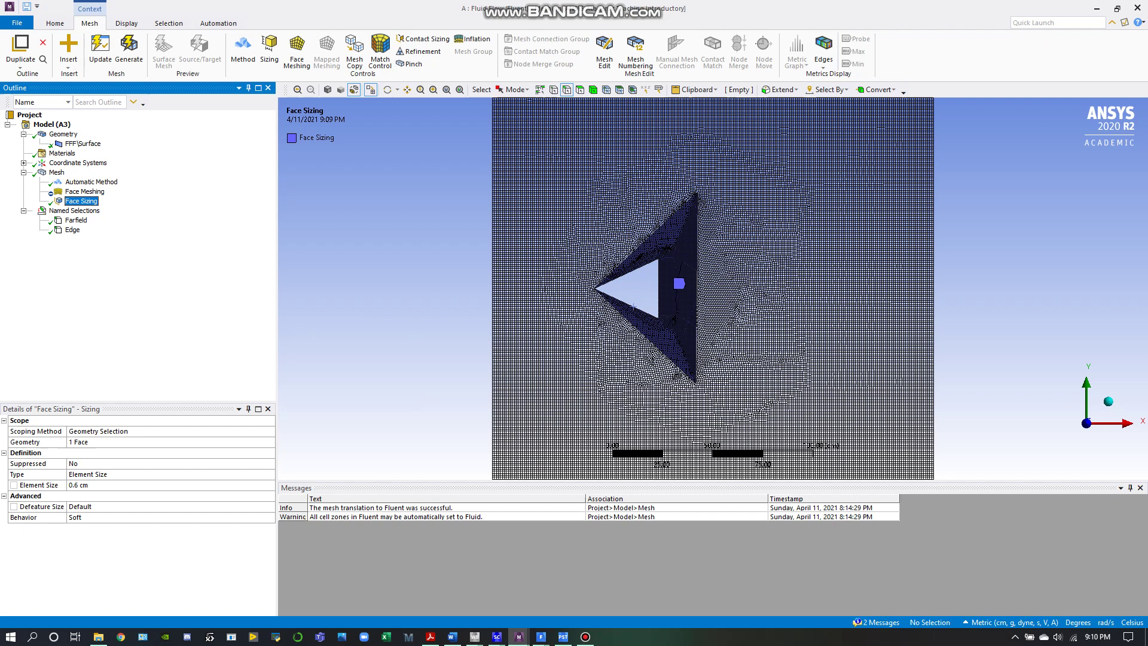
mouse_move(540, 636)
left_click(610, 583)
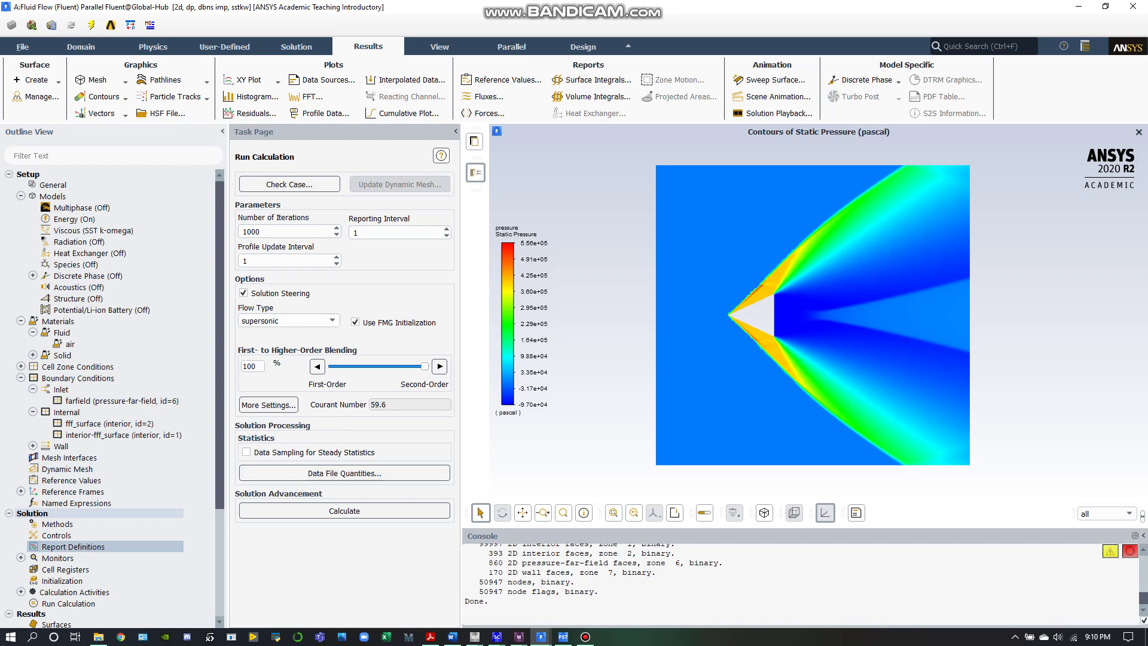
scroll(89, 514, "down", 1)
scroll(90, 454, "down", 2)
scroll(90, 436, "down", 1)
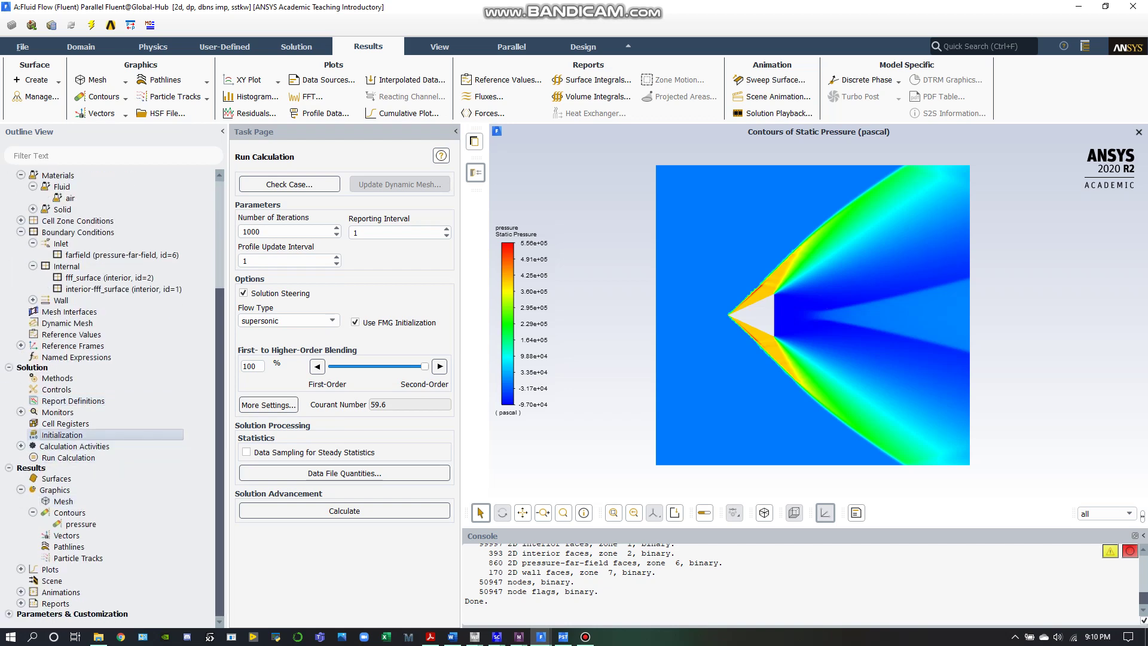
double_click(63, 435)
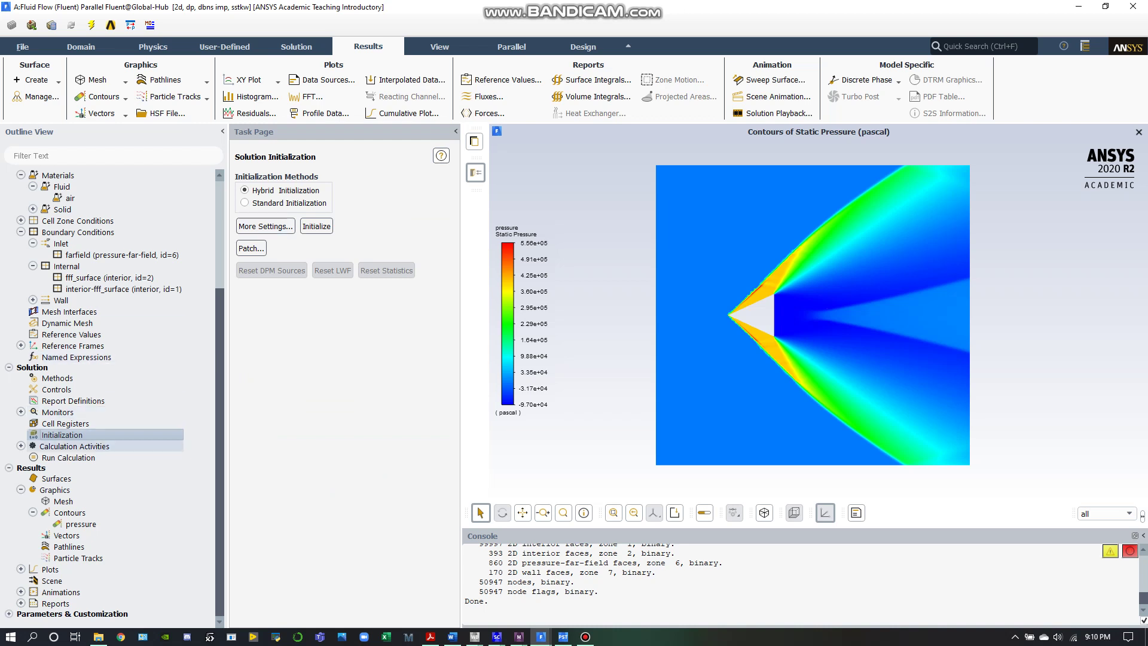
double_click(68, 458)
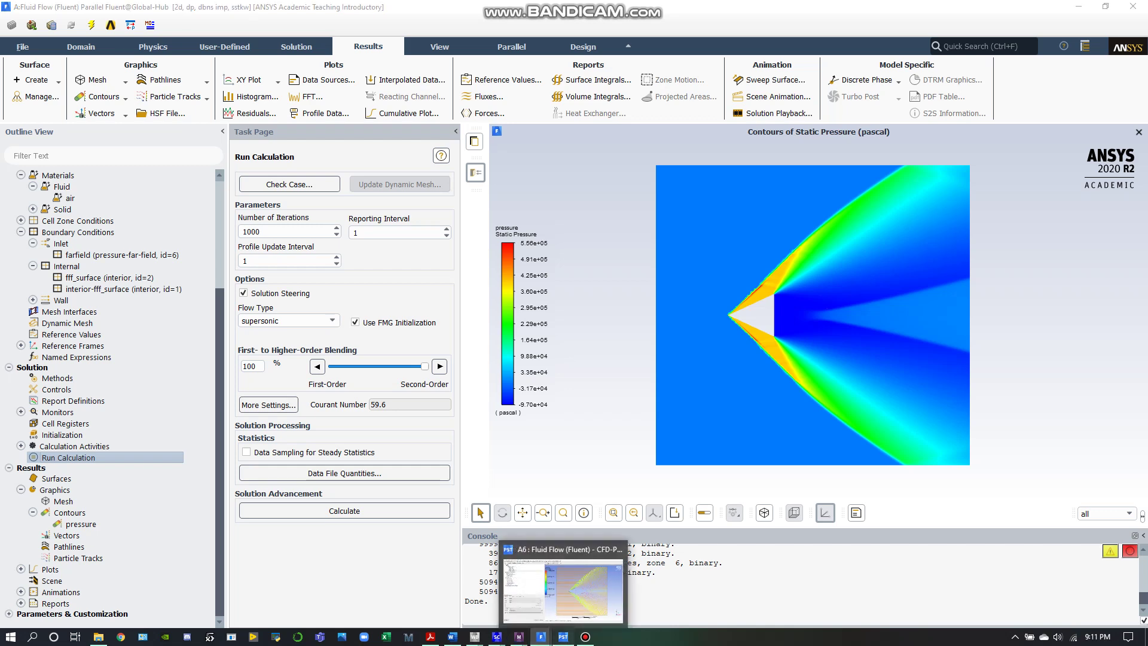
Check Streamline 1's seeding in CFD-Post, then bring up defl_25_AoA_25_1 in SpaceClaim.
left_click(562, 636)
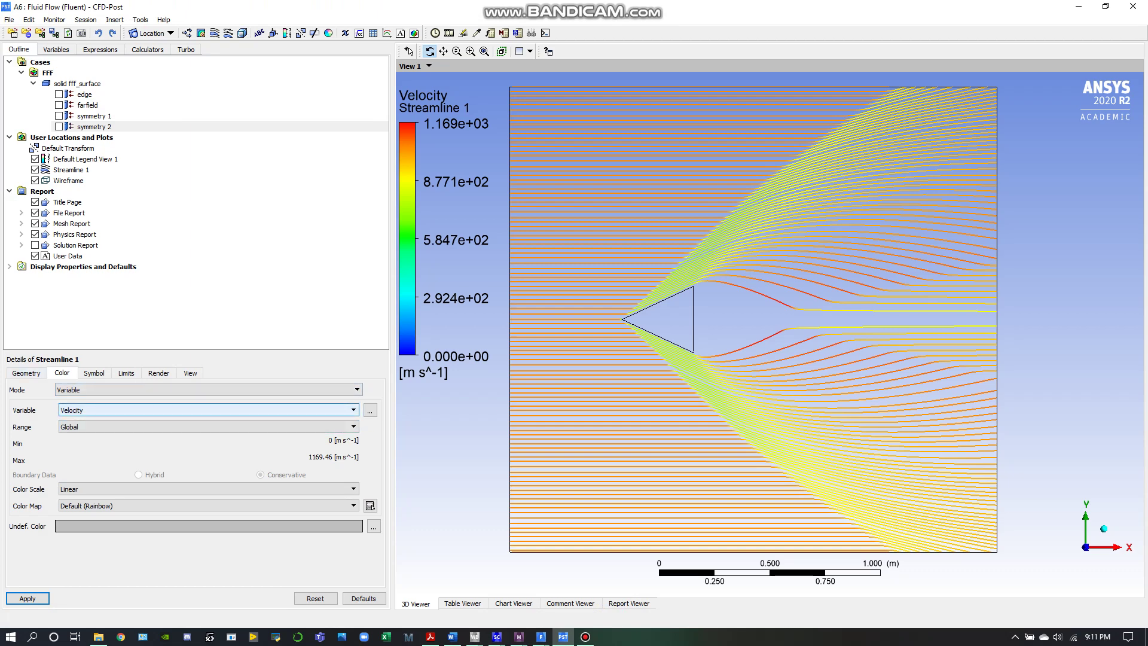
left_click(26, 372)
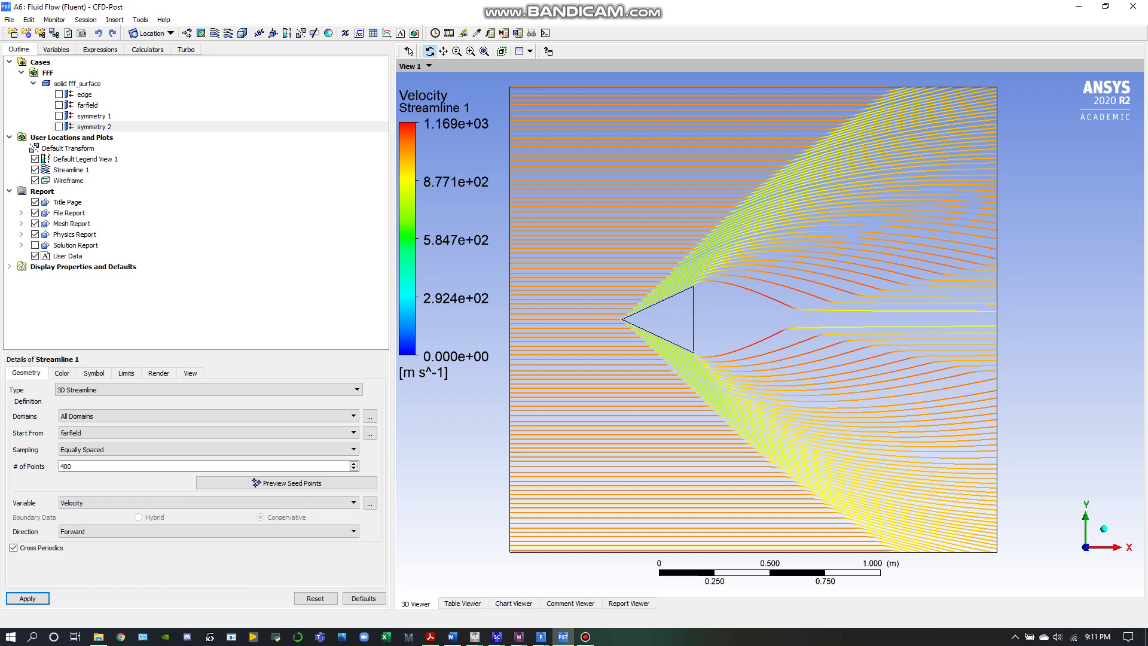
mouse_move(474, 637)
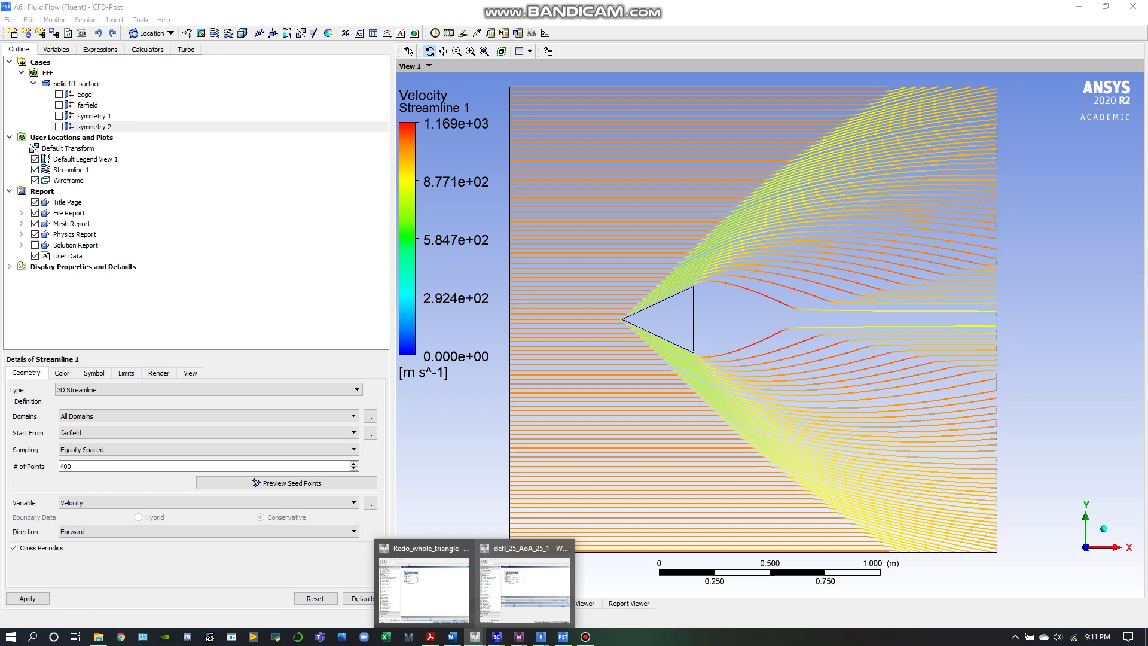
left_click(574, 583)
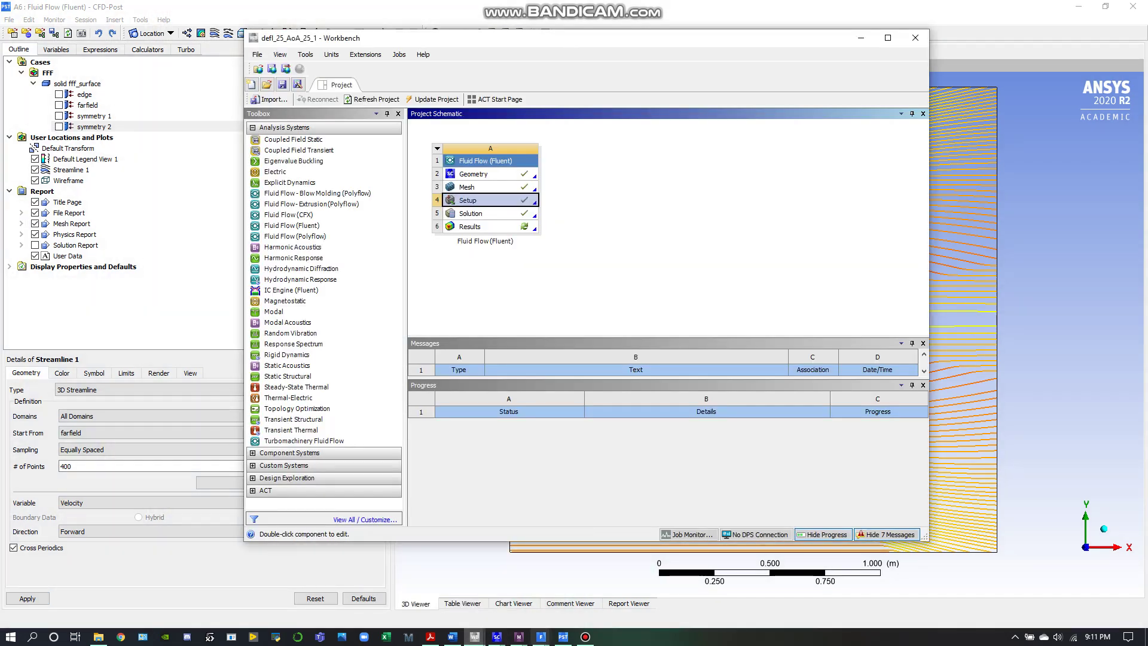
left_click(496, 636)
Zoom the SpaceClaim view out to show the full rectangular domain around the wedge.
left_click(561, 586)
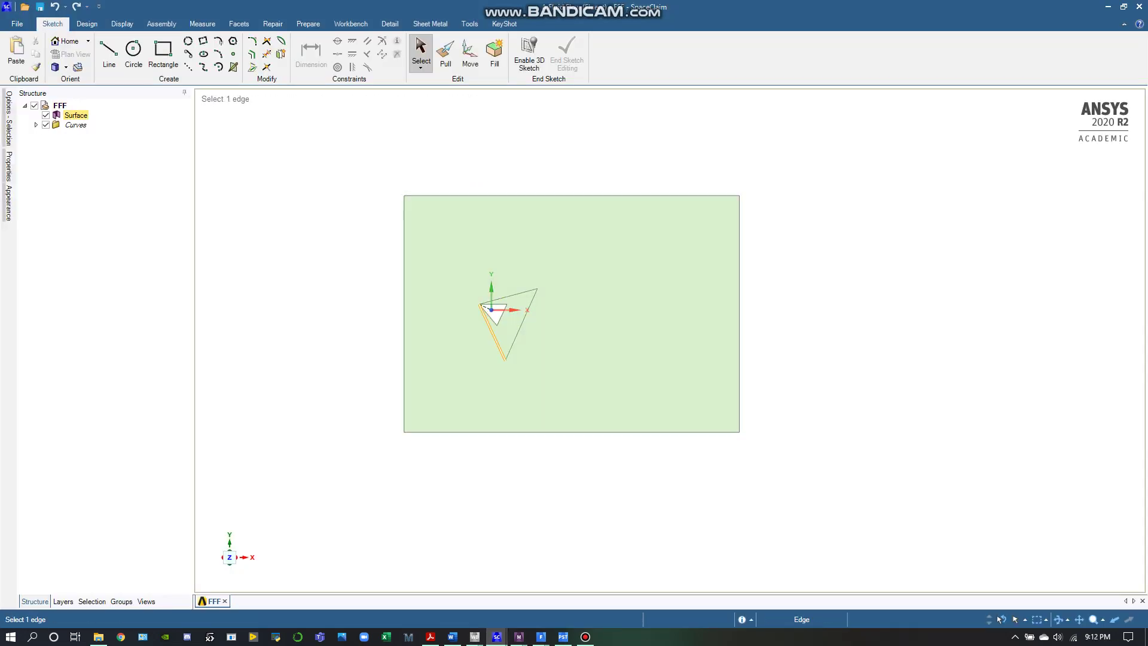
scroll(491, 316, "up", 5)
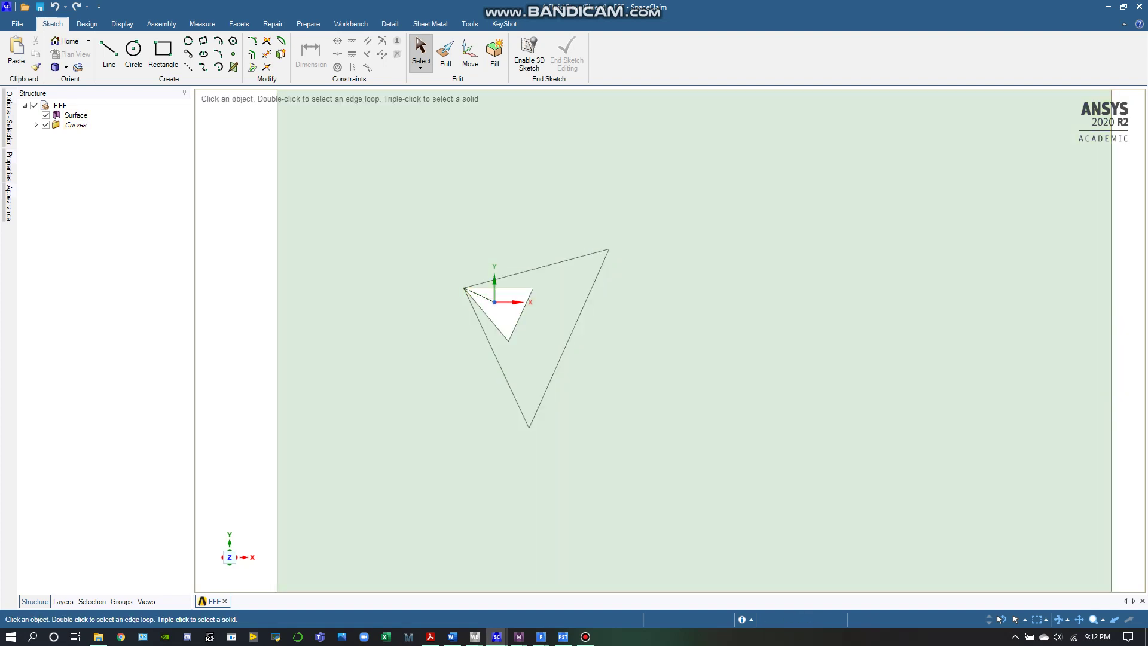
scroll(505, 313, "down", 3)
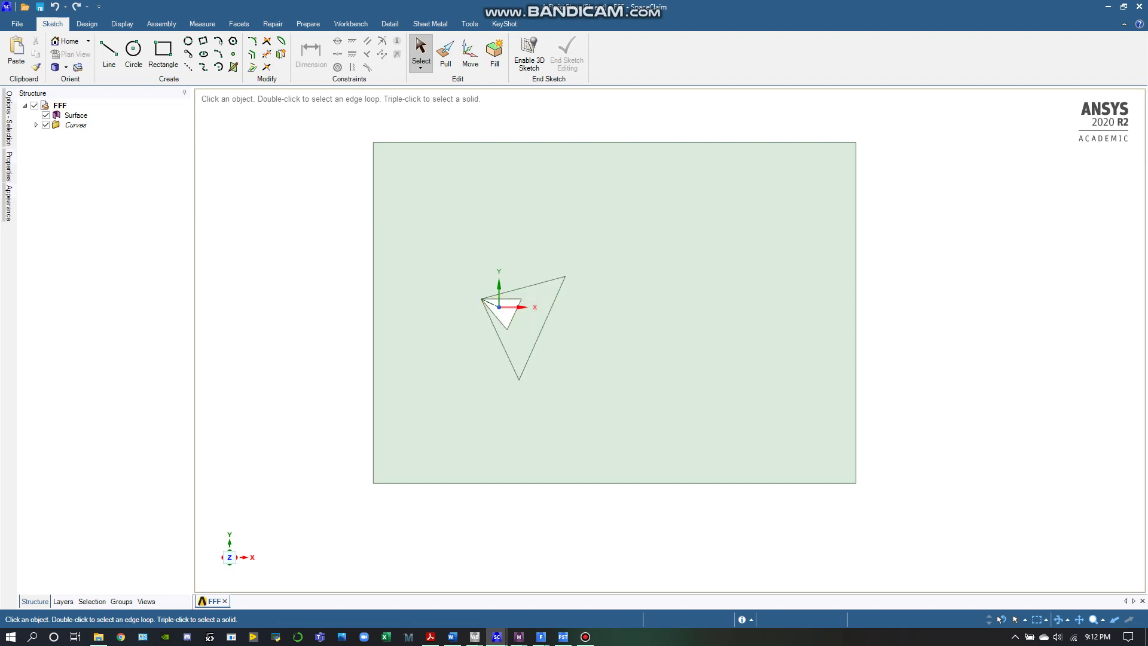
Inspect the coarse wedge mesh, then return to Fluent's Mach contours (0.128 to 3.08).
mouse_move(519, 636)
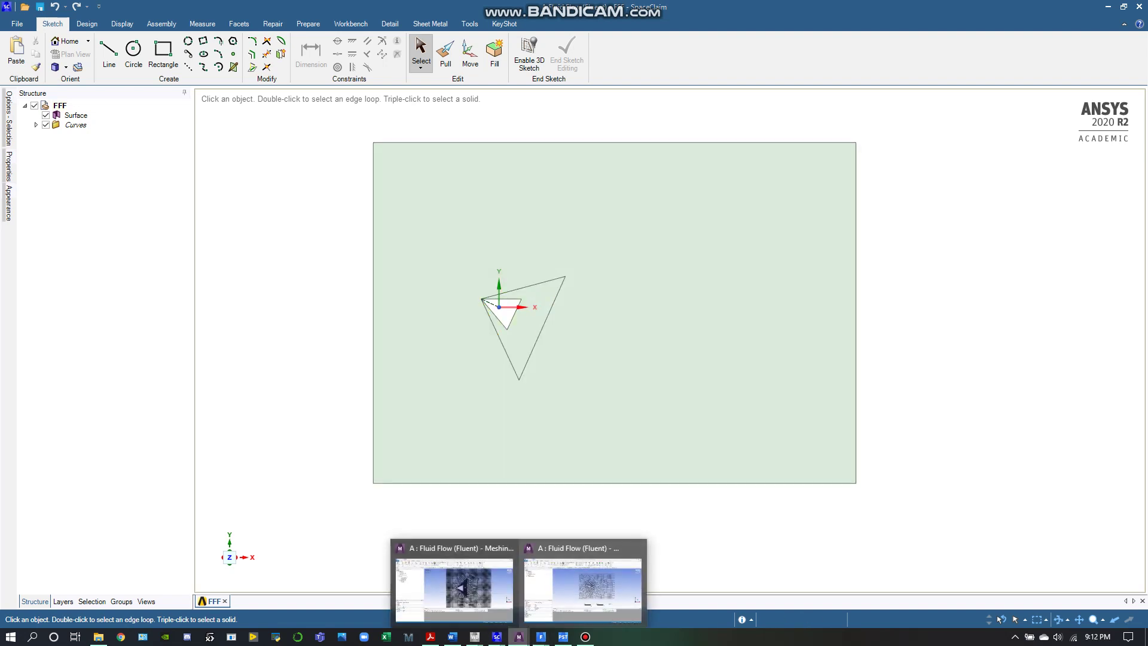
left_click(579, 589)
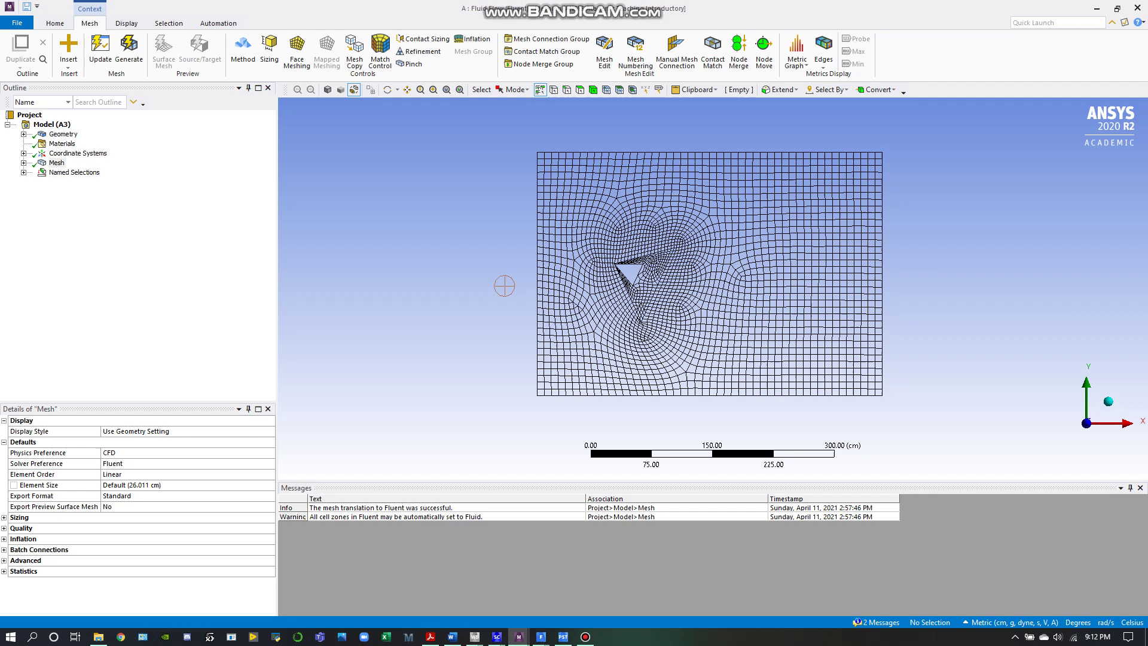
mouse_move(542, 637)
left_click(604, 583)
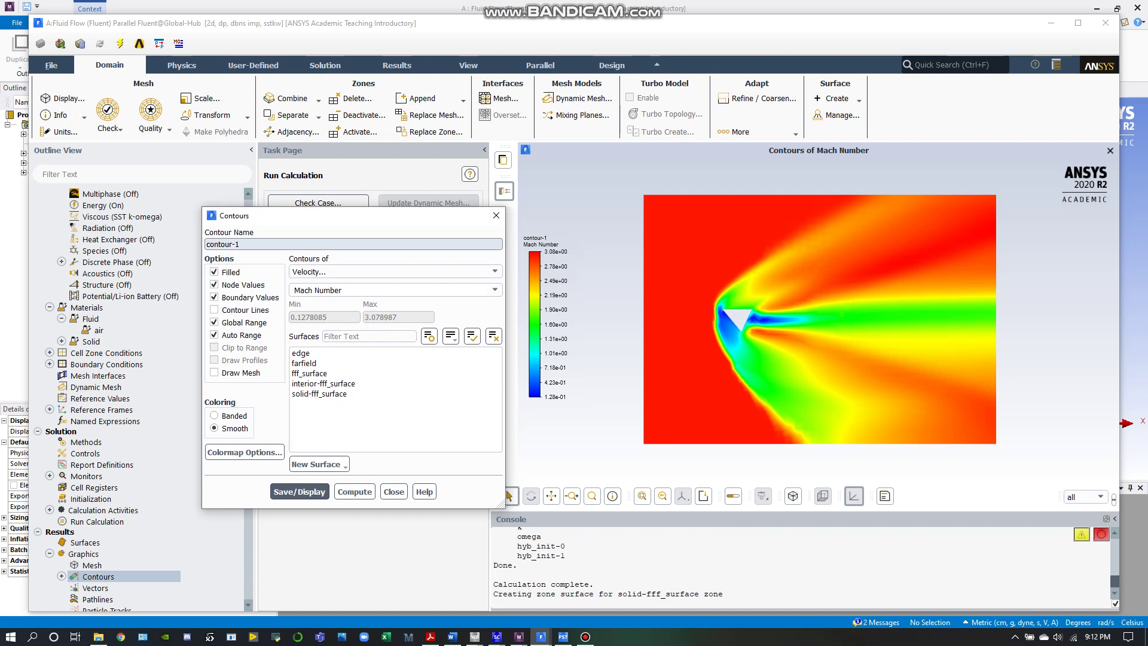
Move the Contours dialog aside and expand Boundary Conditions to reveal the farfield inlet.
left_click_drag(299, 216, 394, 171)
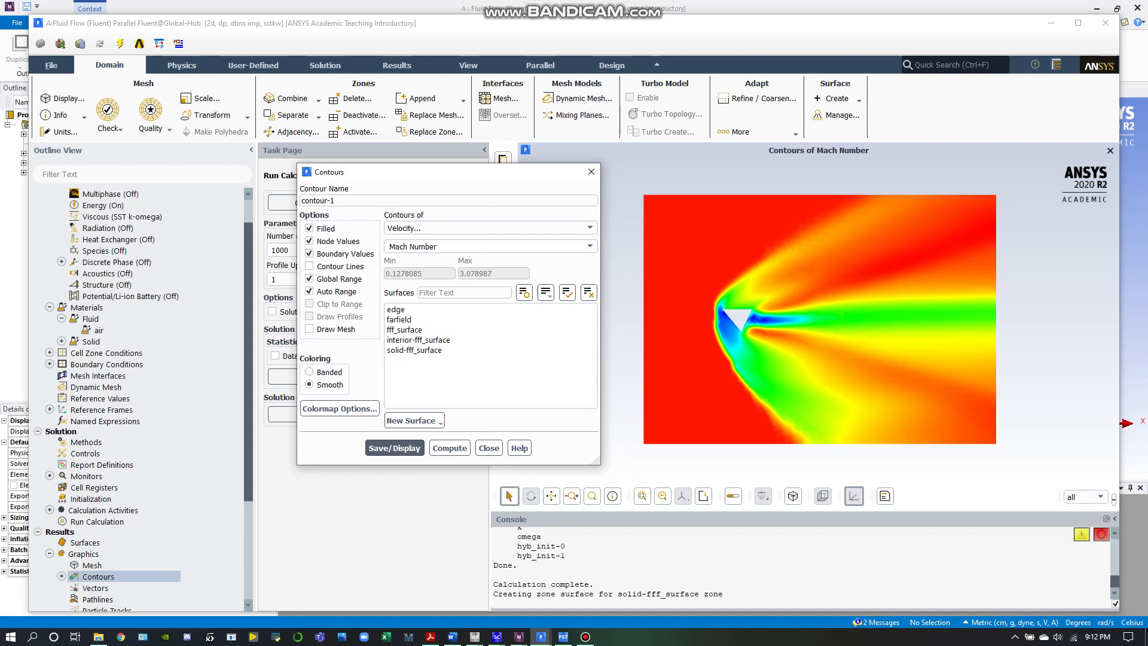
left_click_drag(394, 172, 378, 180)
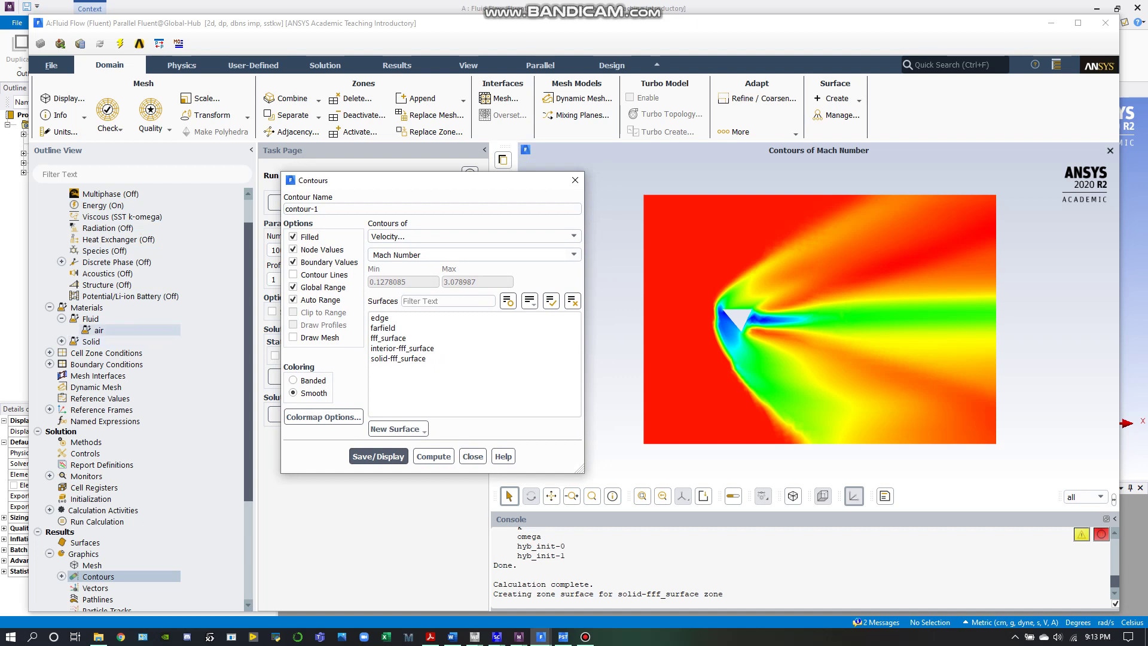
left_click(50, 364)
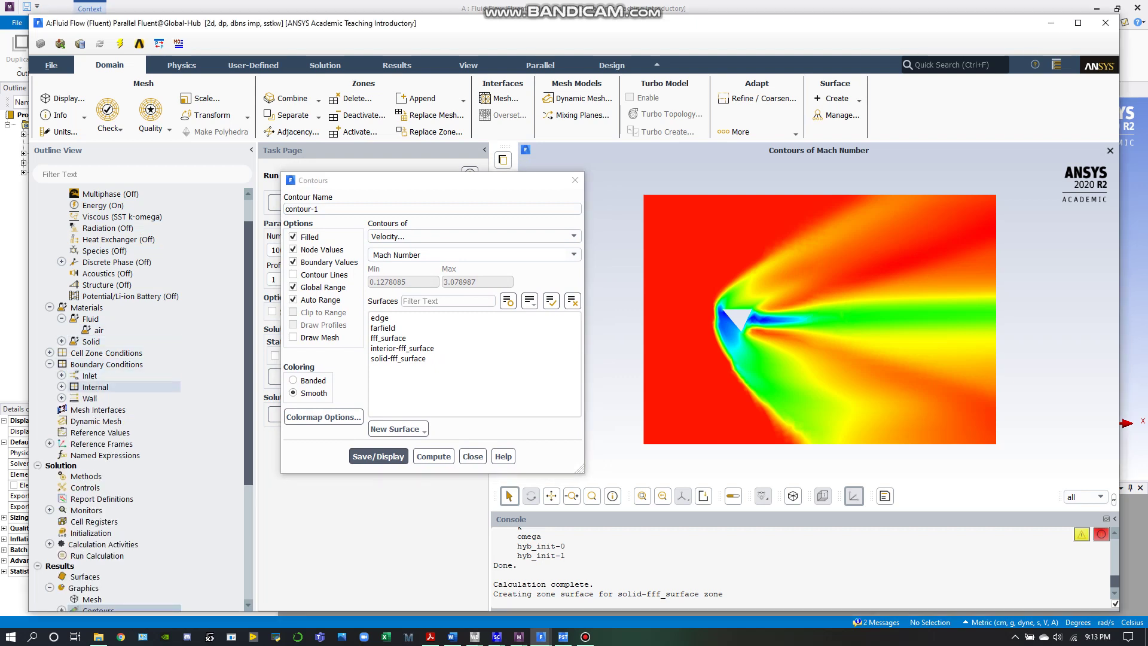
left_click(62, 376)
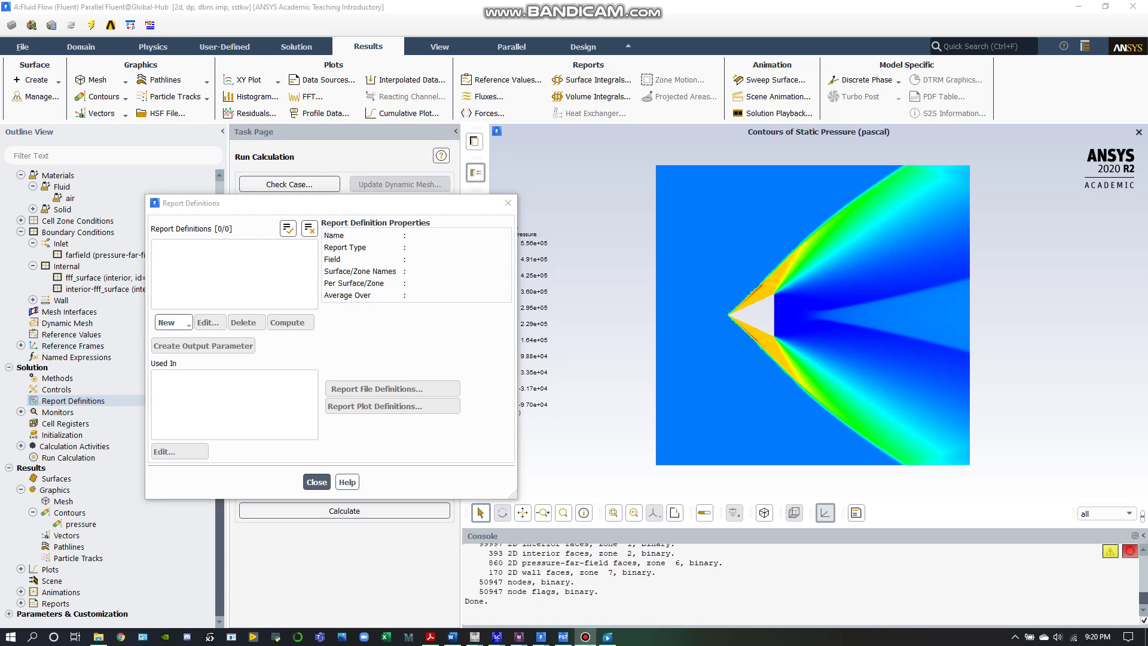
Create drag report report-def-0 on the edge wall with file and plot, giving Cd 242038.97.
left_click(167, 322)
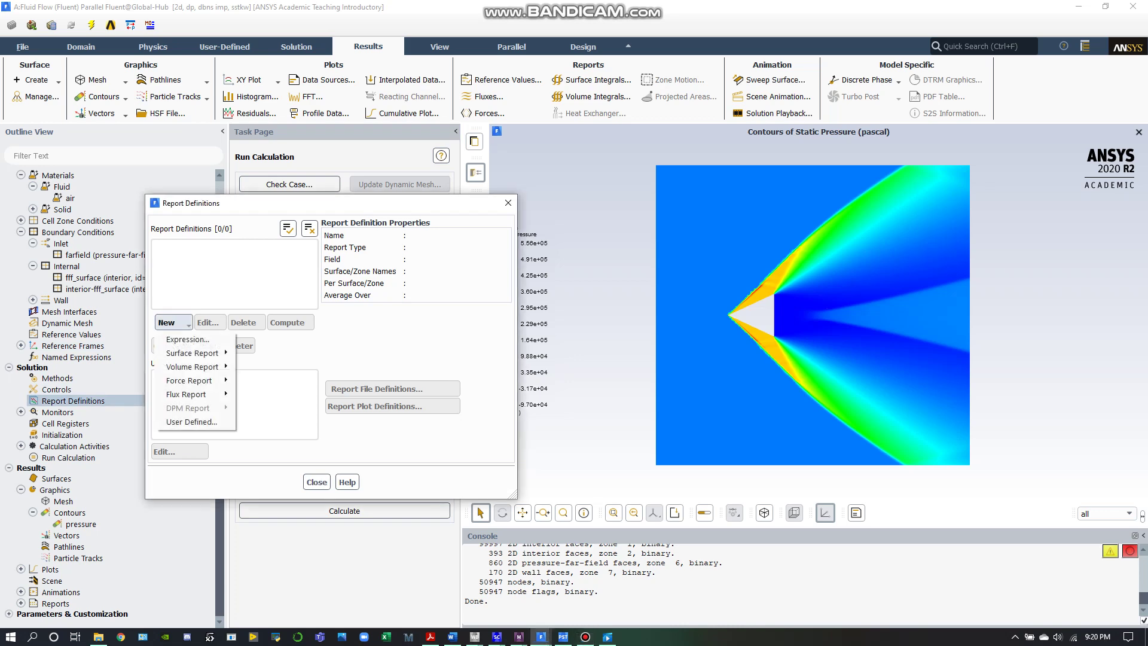
mouse_move(189, 380)
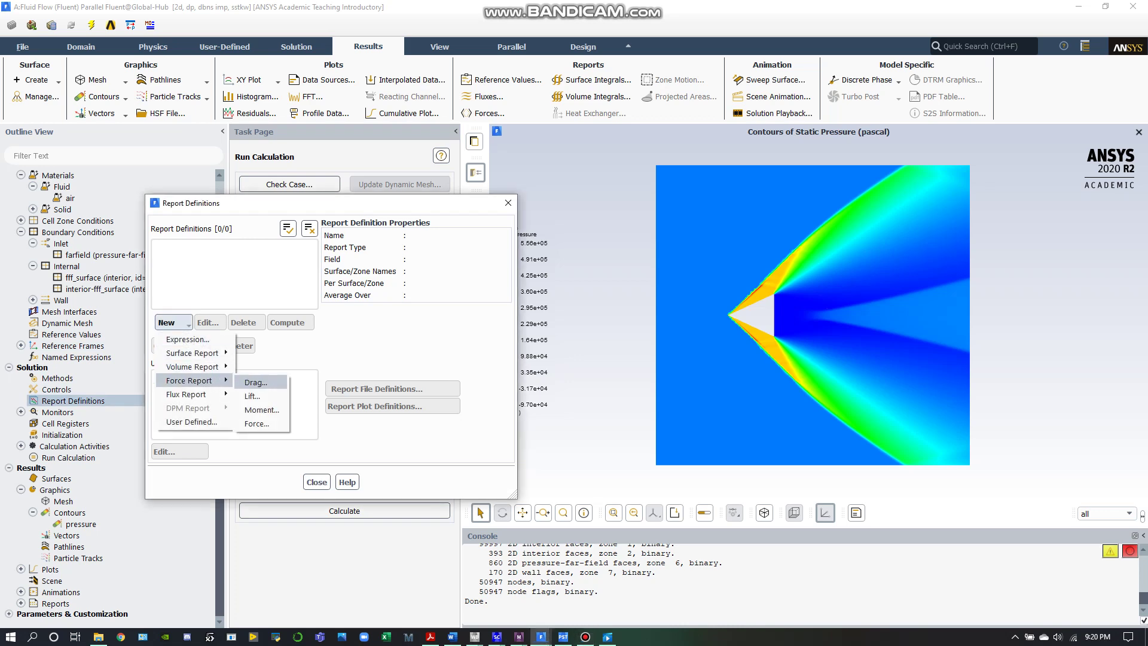
left_click(256, 382)
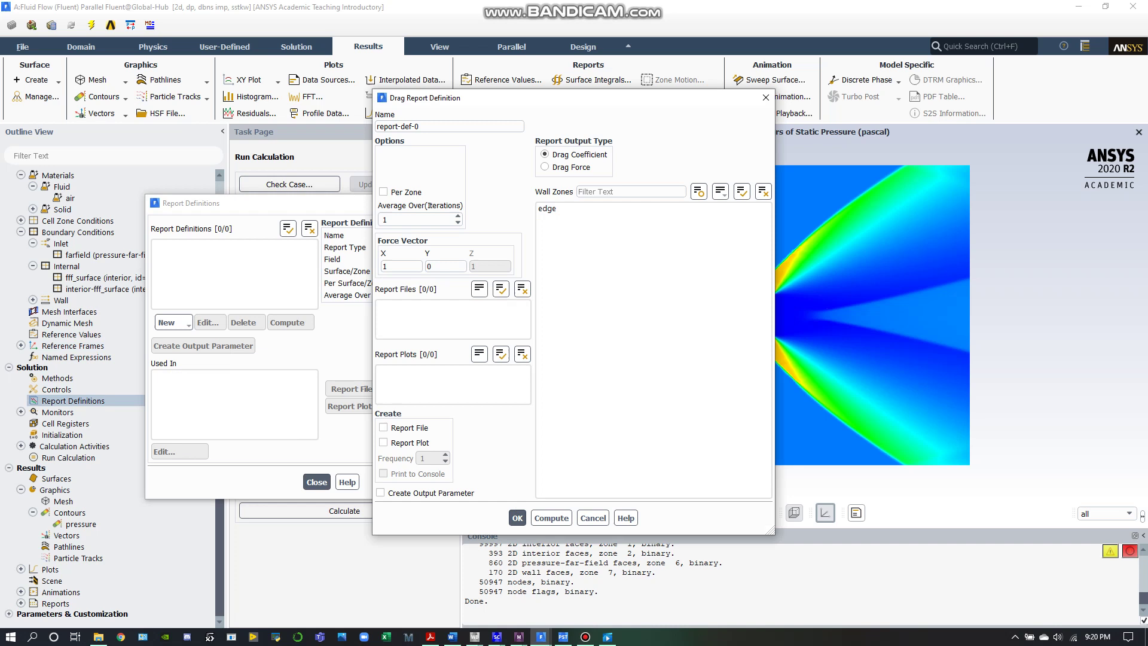
left_click(383, 427)
left_click(383, 442)
left_click(551, 518)
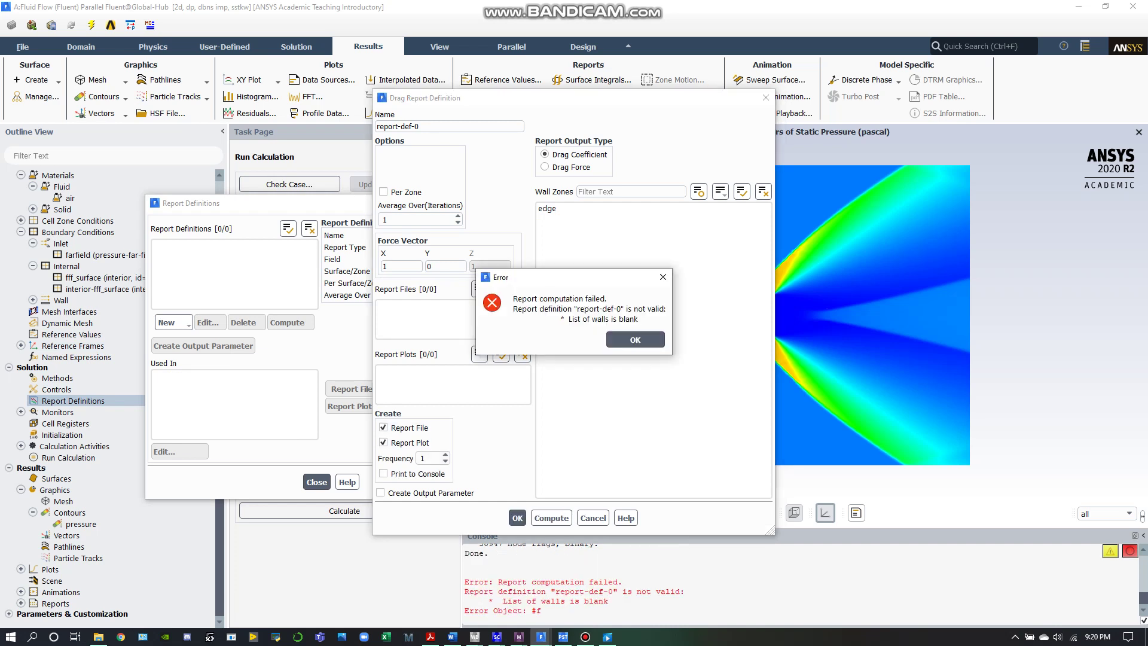
key("Return")
left_click(547, 208)
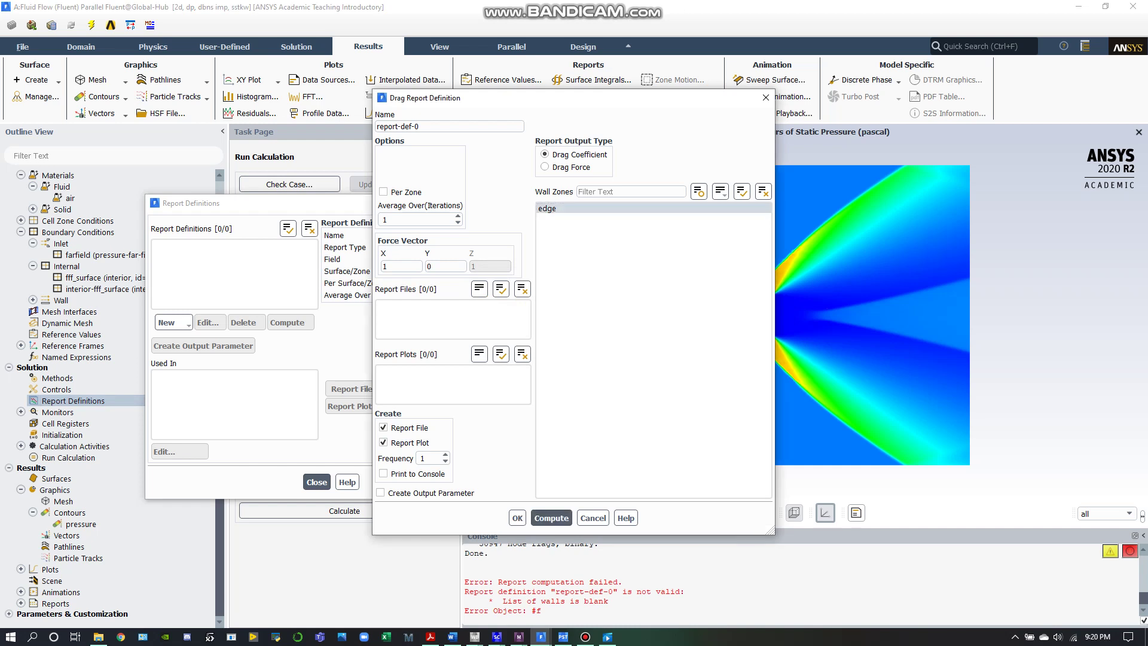
left_click(551, 517)
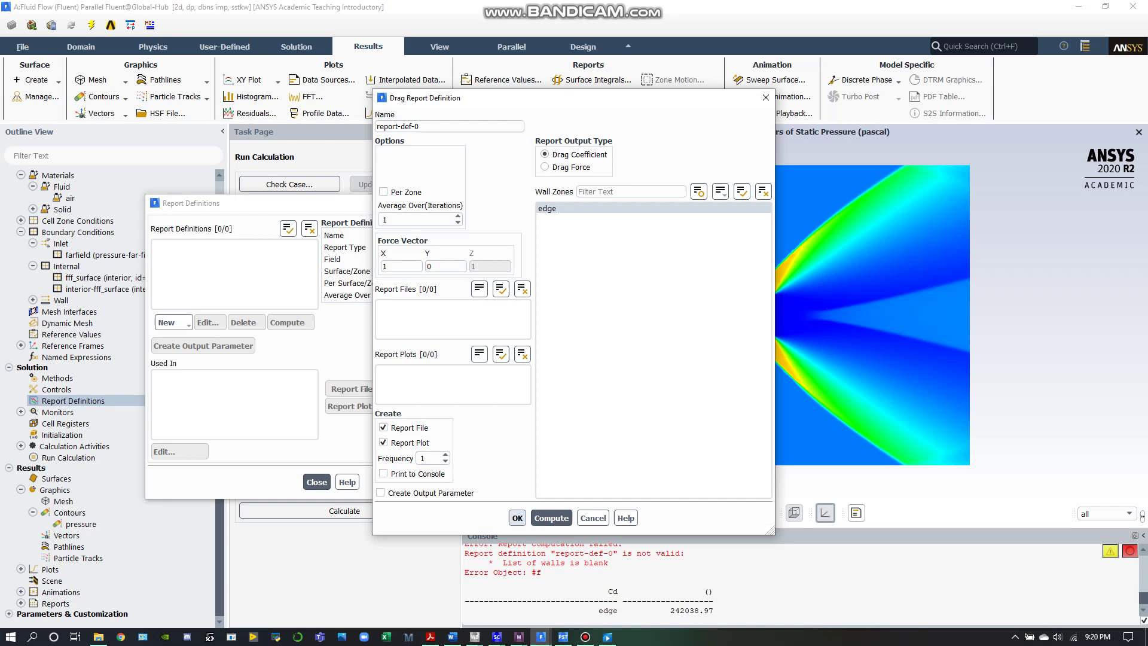
left_click(517, 517)
left_click(167, 323)
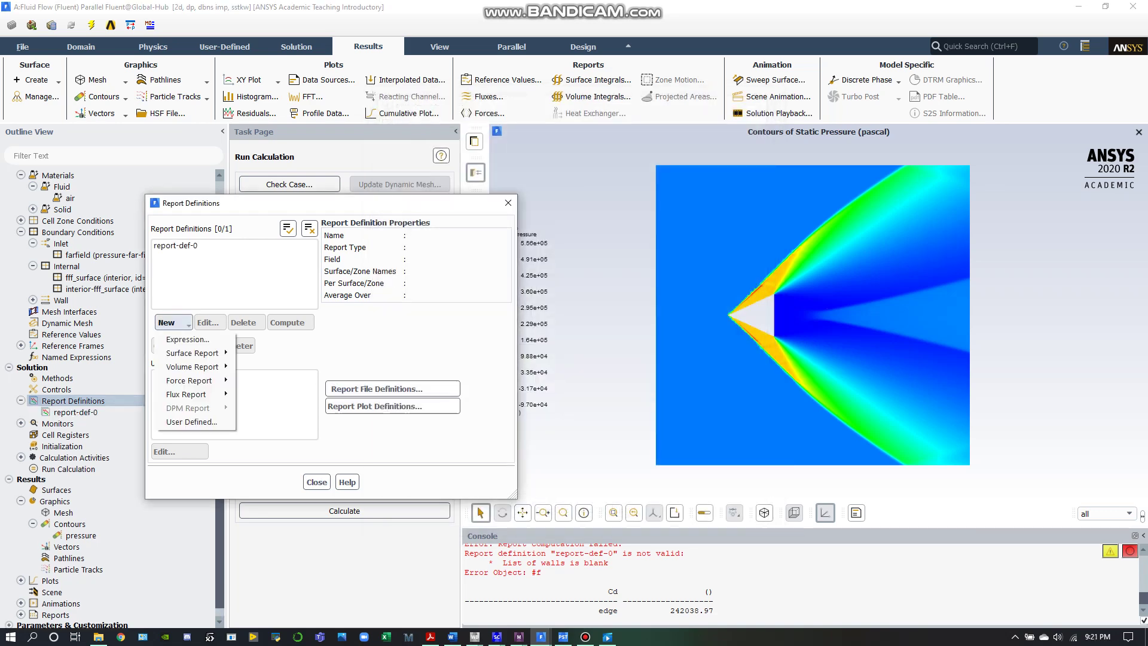
Create lift report report-def-1 on the edge wall with file and plot, giving Cl 37.322867.
mouse_move(182, 380)
left_click(257, 396)
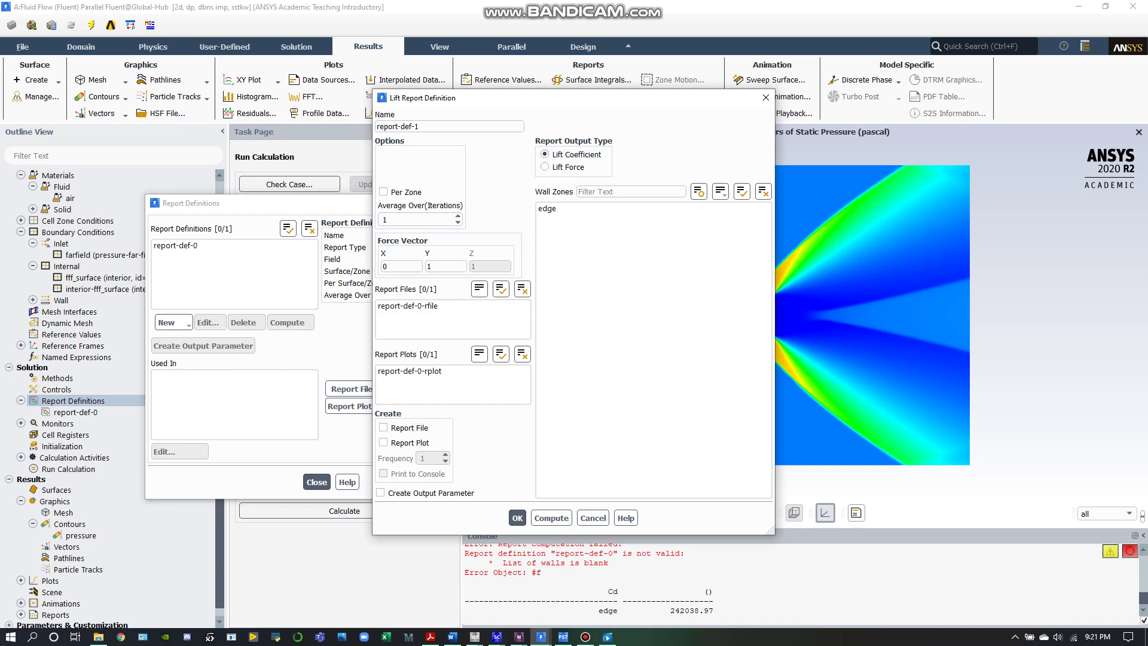
left_click(383, 428)
left_click(383, 443)
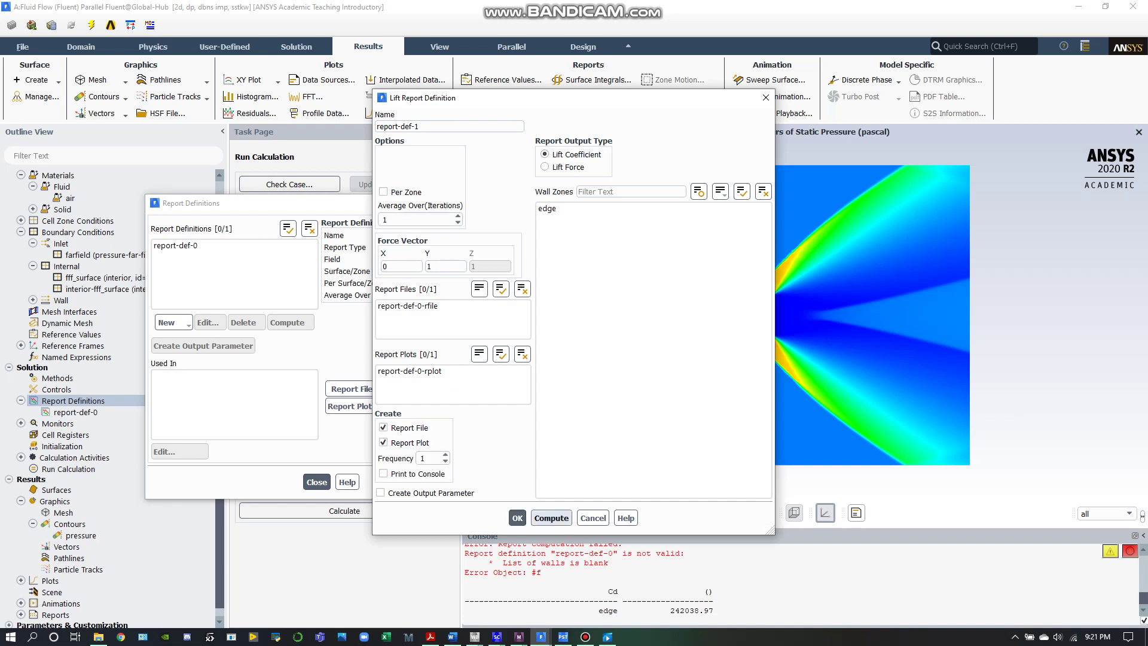
left_click(551, 518)
left_click(635, 339)
left_click(547, 208)
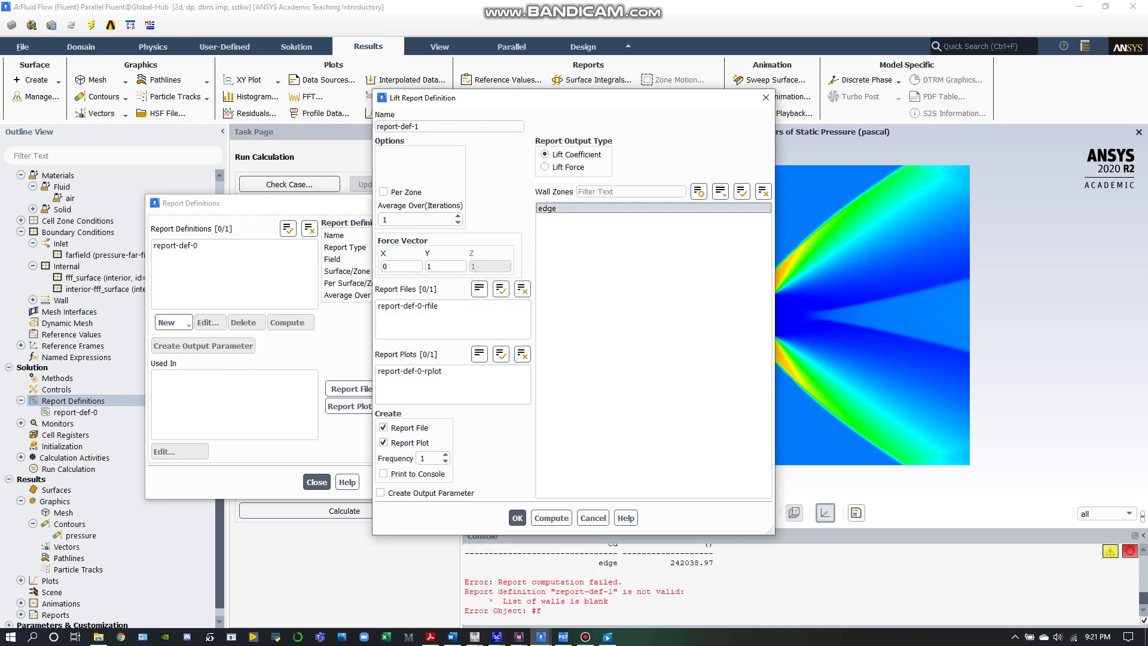
left_click(552, 518)
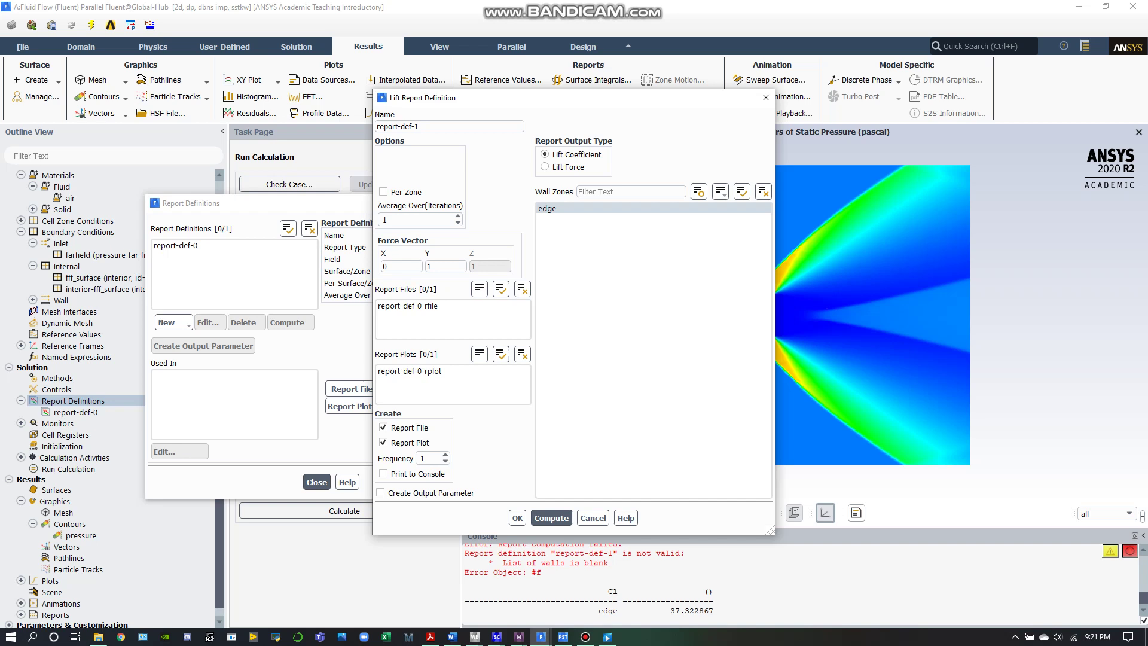
left_click_drag(466, 97, 285, 101)
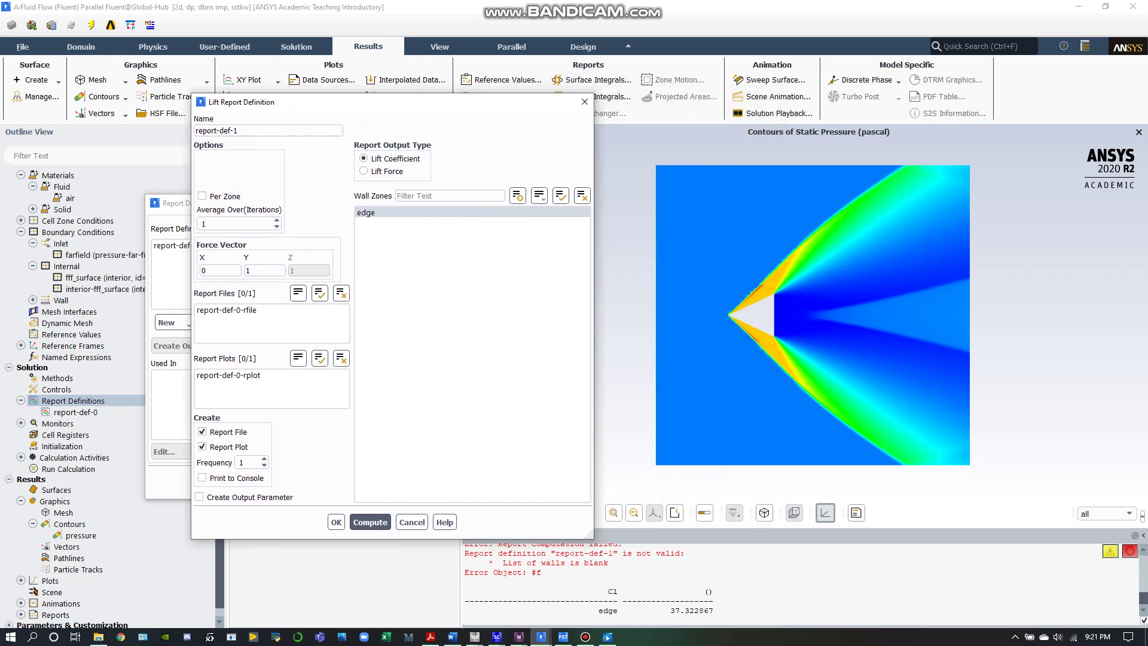